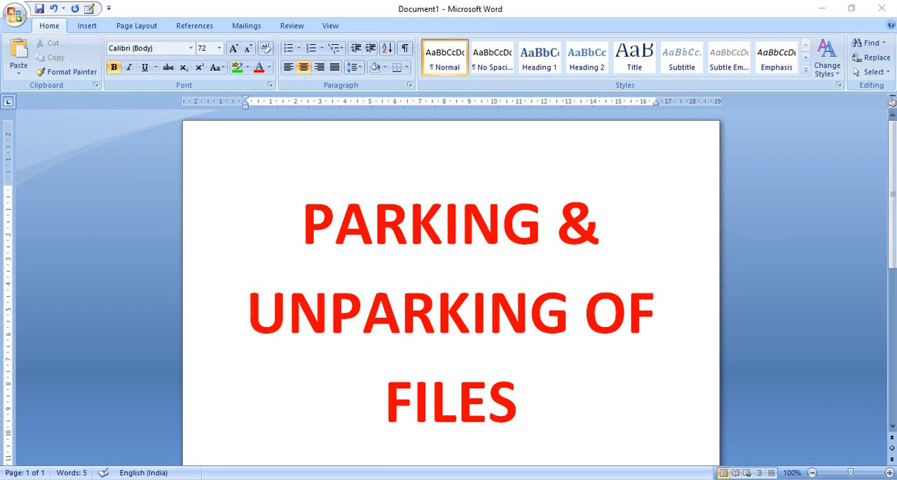
Switch to Google Chrome and open the File Management System from the eOffice home page.
mouse_move(373, 478)
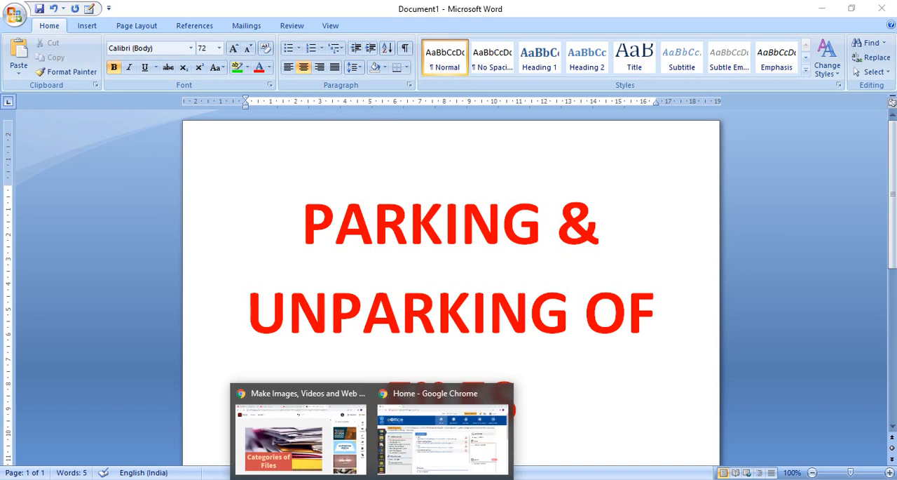
left_click(397, 451)
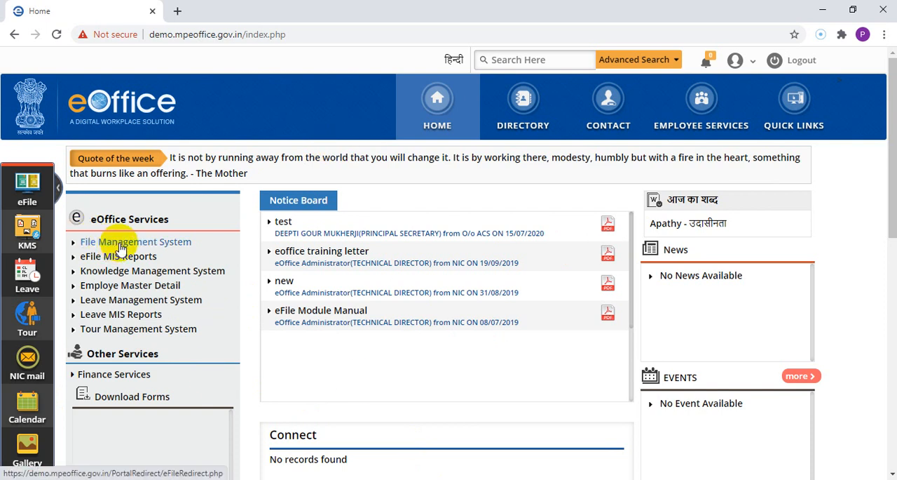
left_click(174, 288)
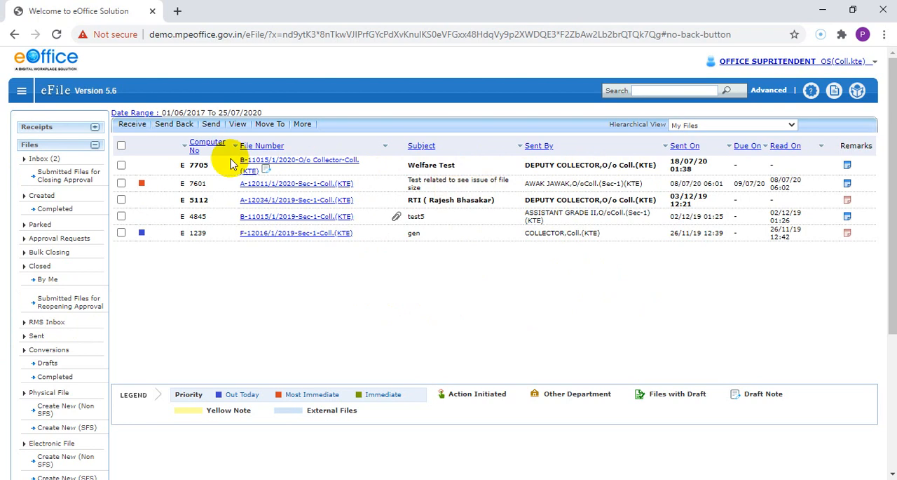
Select the Welfare Test file 7705 and choose Park File with a parking due date of 31/07/2020.
left_click(121, 165)
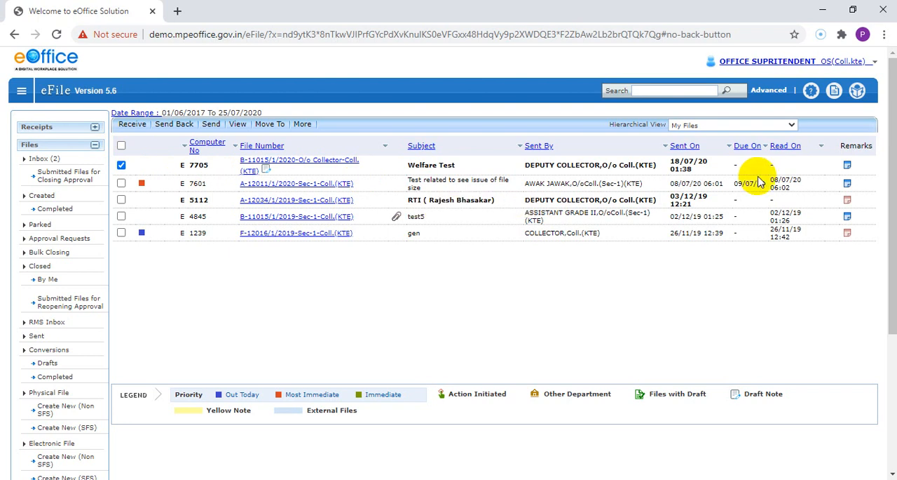
left_click(274, 126)
left_click(301, 123)
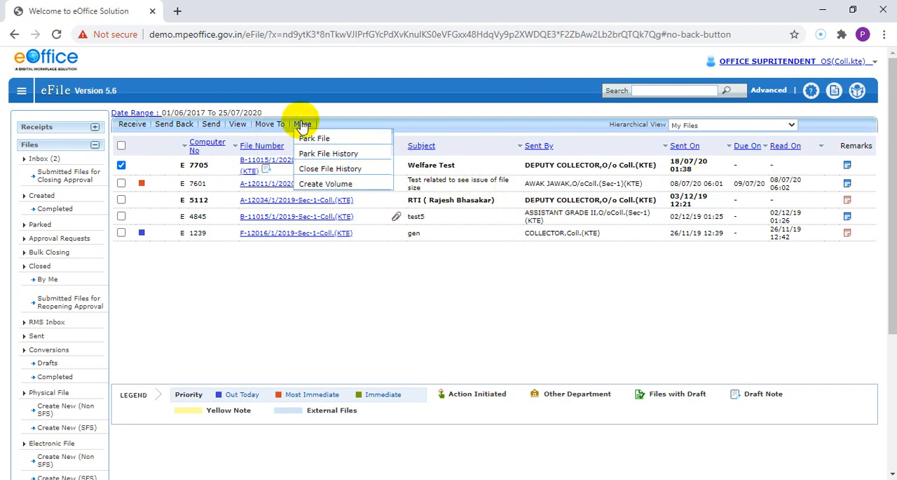
left_click(343, 143)
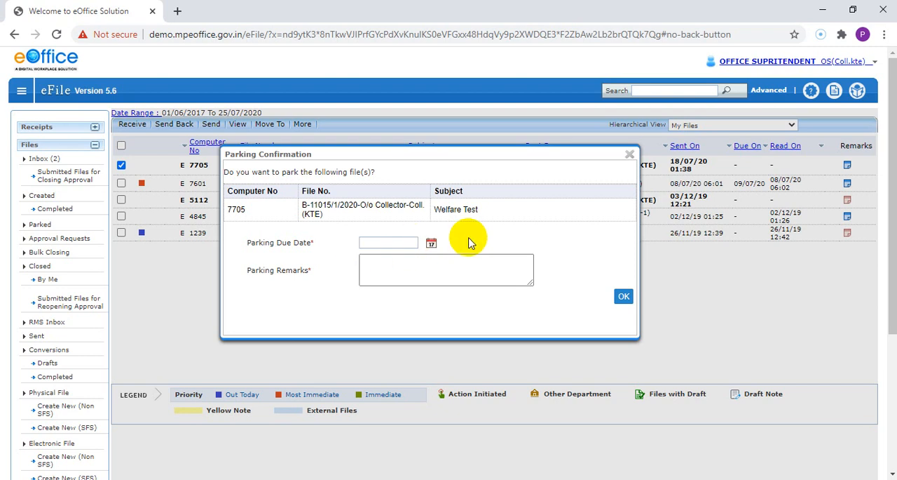
left_click(432, 243)
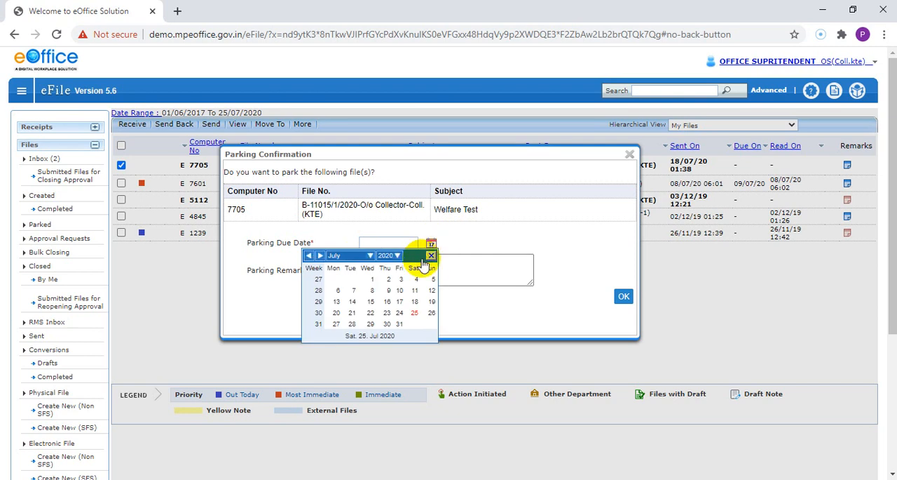
left_click(400, 324)
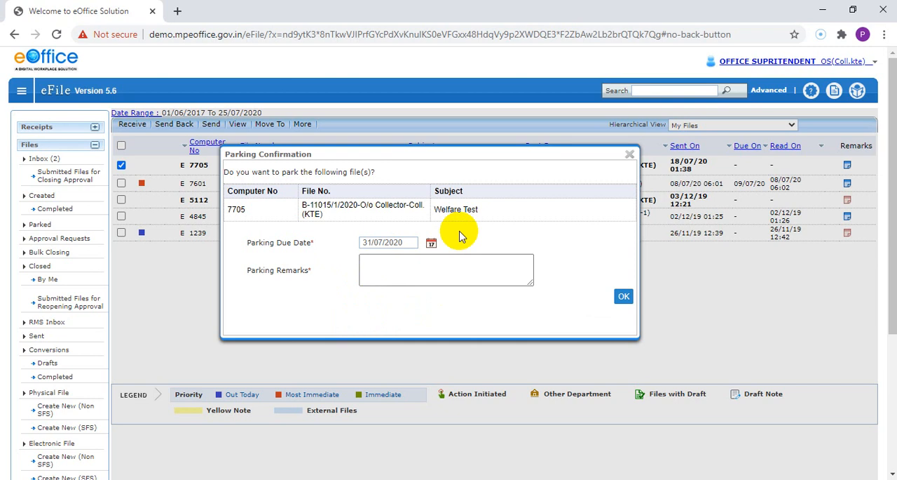
Enter the parking remark "File is completed as of now. Will be needed on 31st July 2020." and confirm parking.
left_click(428, 264)
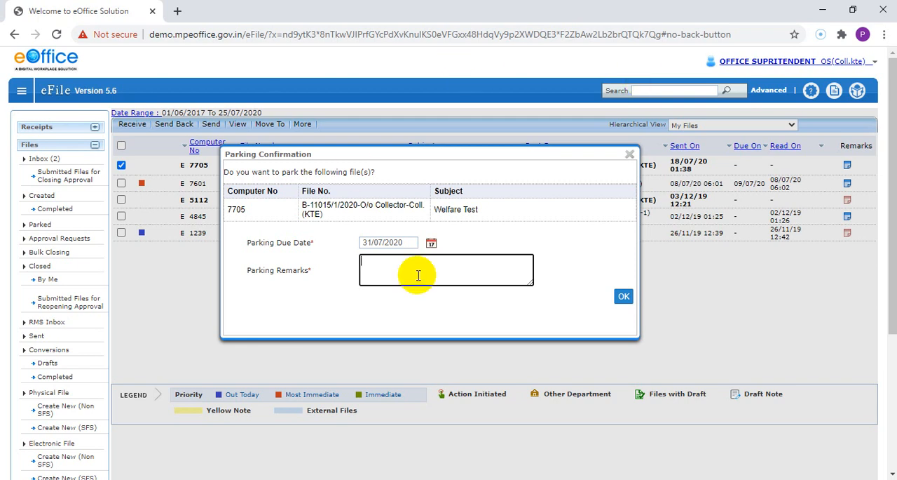
type("File is")
type(" compl")
type("eted as pf fi")
key("BackSpace")
key("BackSpace")
key("BackSpace")
key("BackSpace")
key("BackSpace")
type("pleted")
key("BackSpace")
key("BackSpace")
type("of nov")
key("BackSpace")
key("BackSpace")
type("ow. still")
key("BackSpace")
key("BackSpace")
key("BackSpace")
key("BackSpace")
key("BackSpace")
type("Will be needed o")
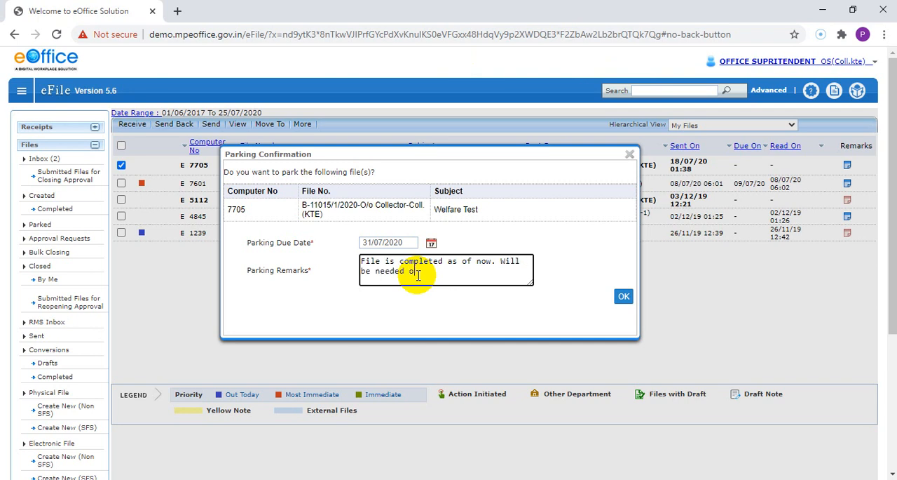
type("n 31st July")
type(" 2-")
type("020.")
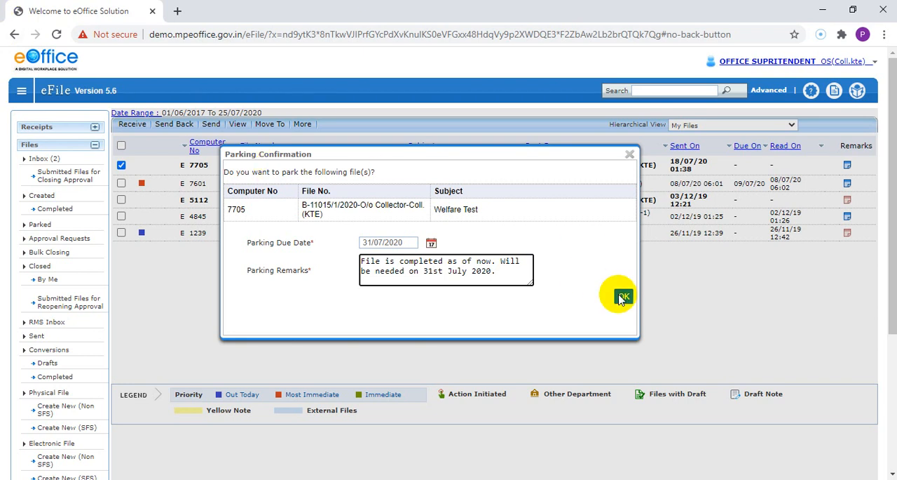
left_click(623, 298)
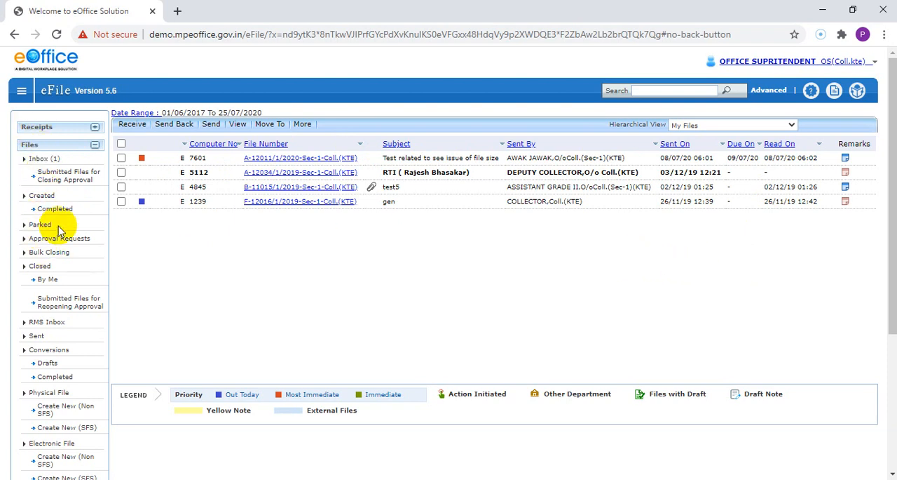
Open the parked files list, set the status filter to All and search.
left_click(39, 229)
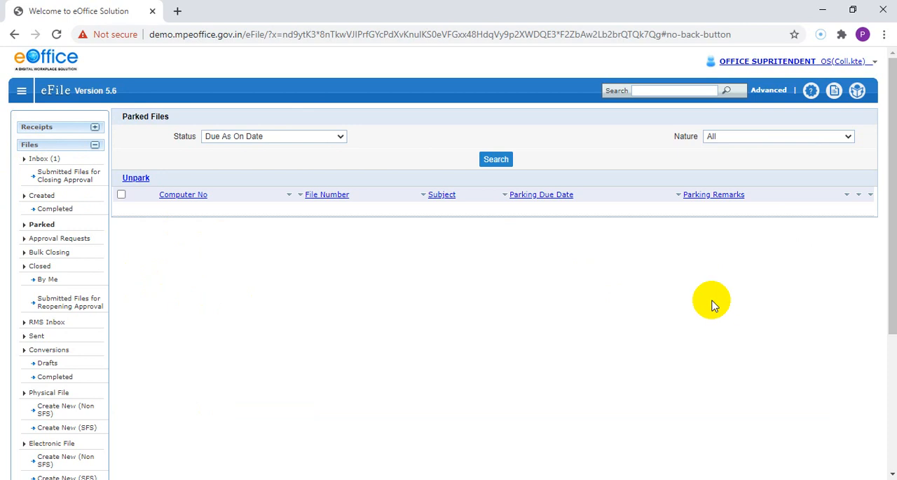
left_click_drag(153, 135, 208, 140)
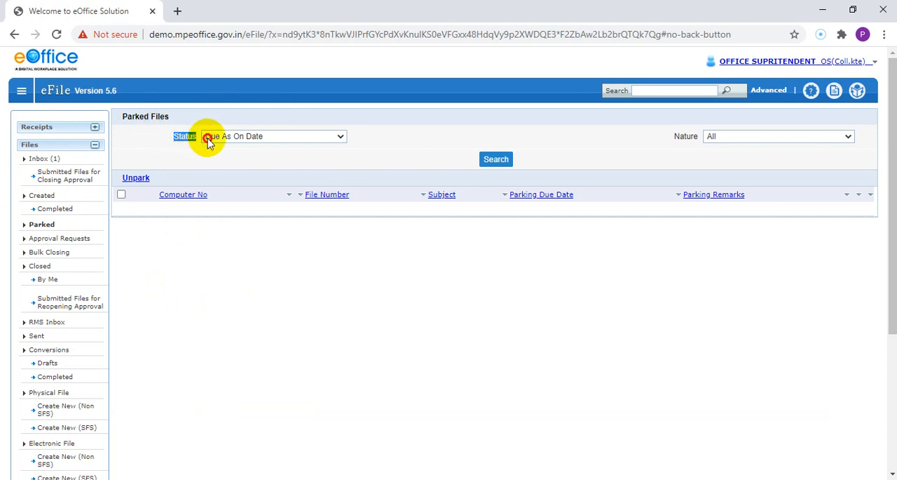
left_click(335, 154)
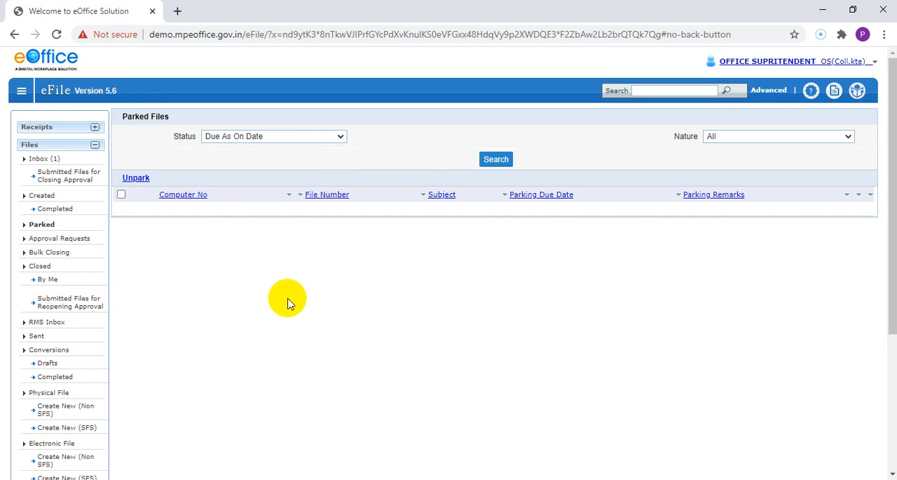
left_click(260, 138)
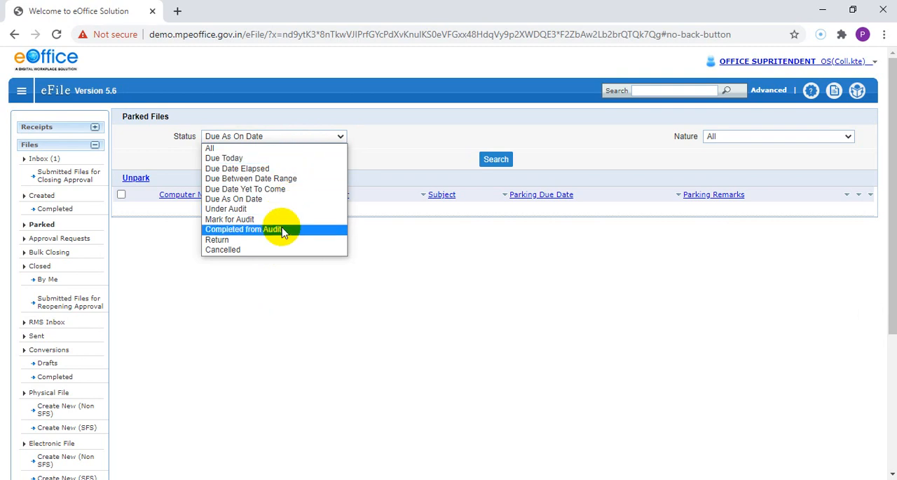
left_click(267, 147)
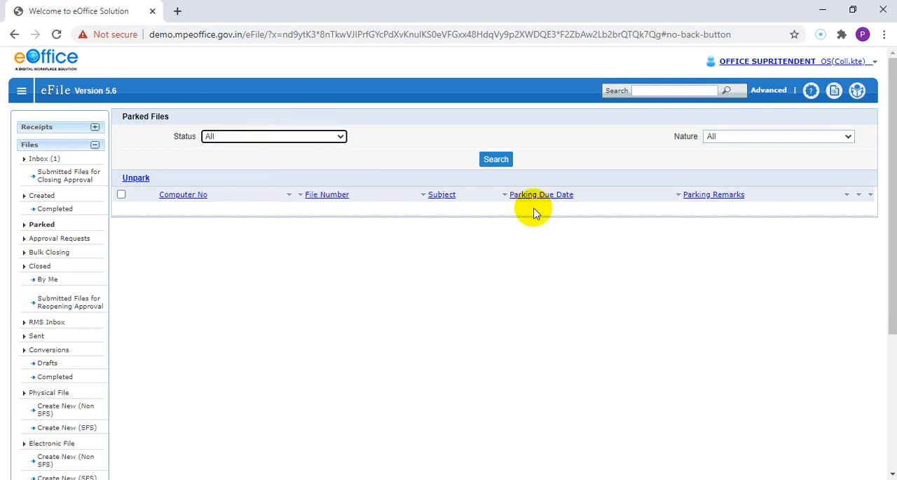
left_click(383, 143)
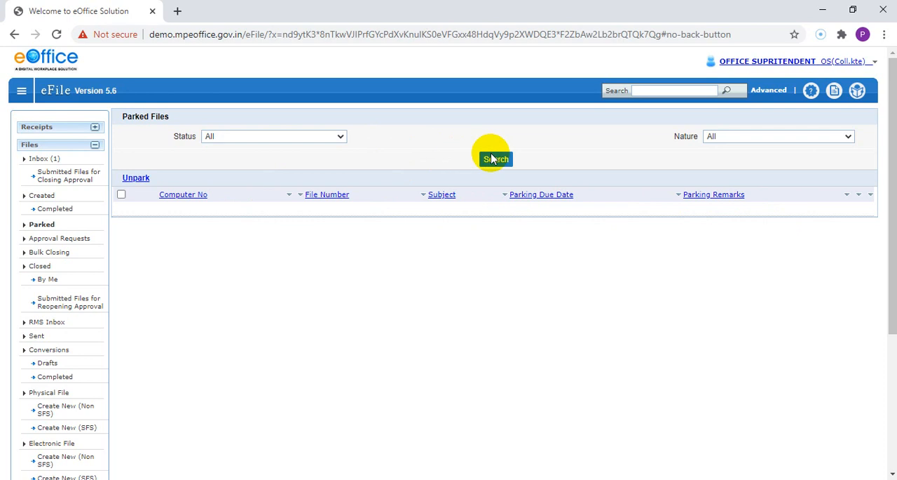
left_click(494, 159)
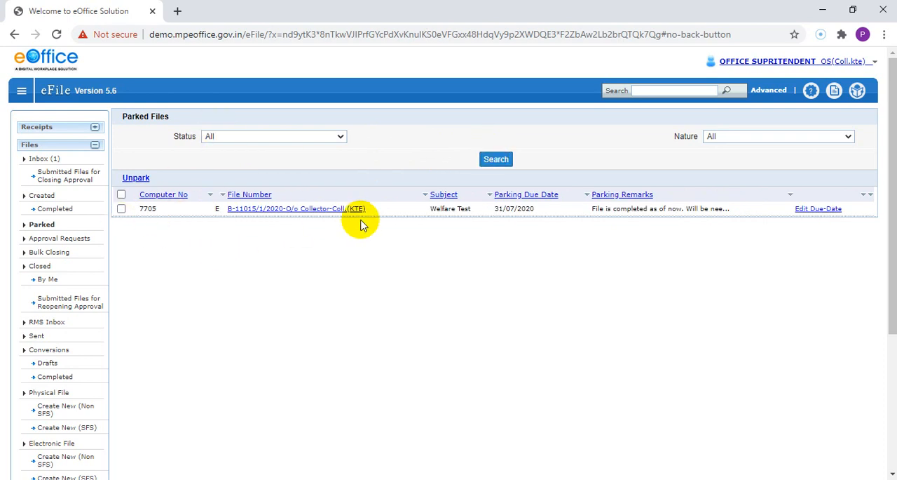
Examine the parked file's details, due date and full parking remark.
left_click_drag(427, 209, 472, 210)
left_click(493, 304)
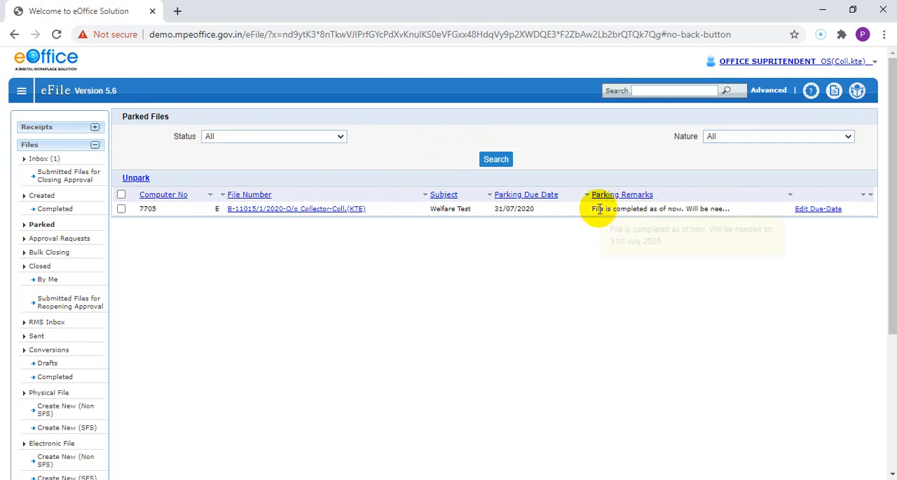
left_click_drag(597, 208, 683, 217)
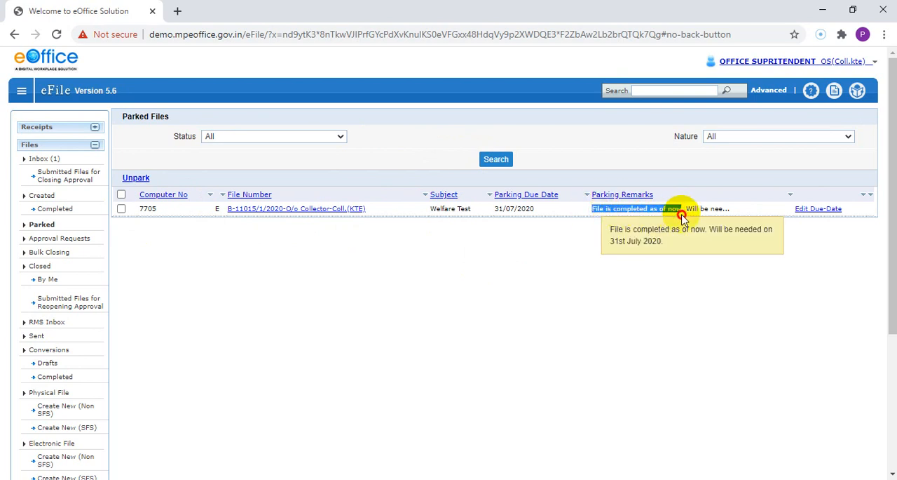
left_click(649, 294)
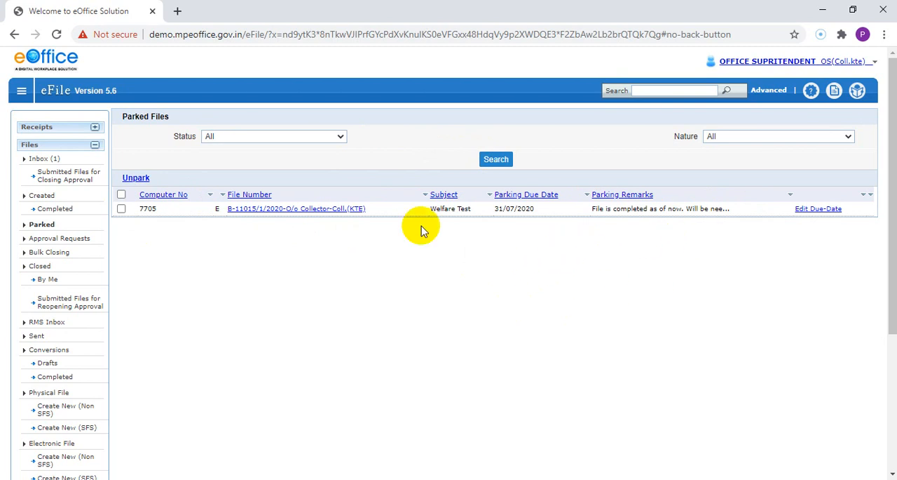
left_click_drag(503, 209, 557, 219)
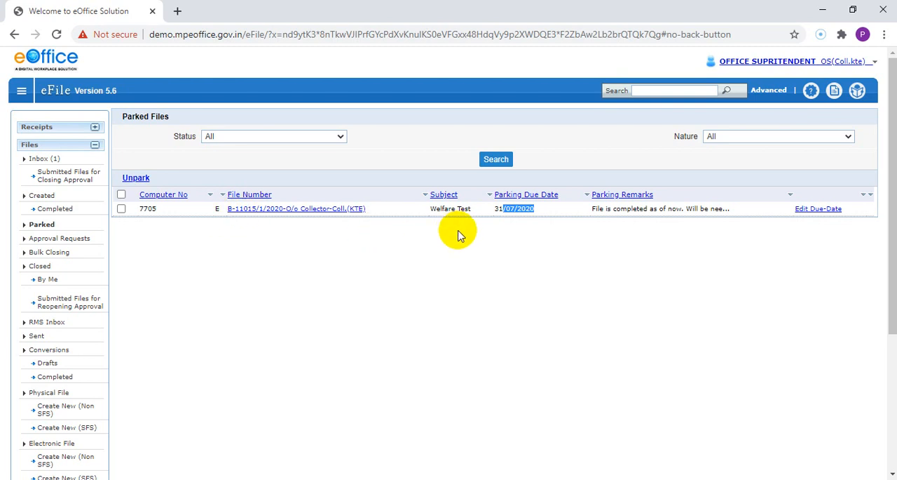
left_click(814, 210)
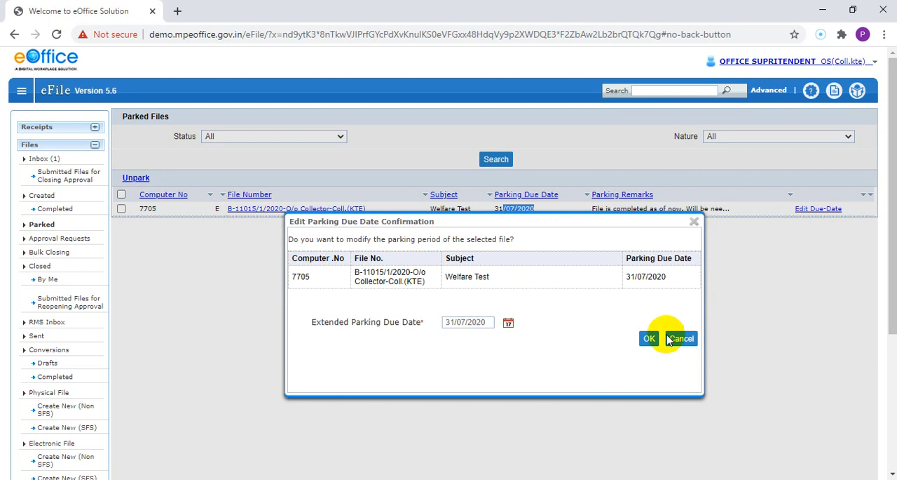
left_click(670, 339)
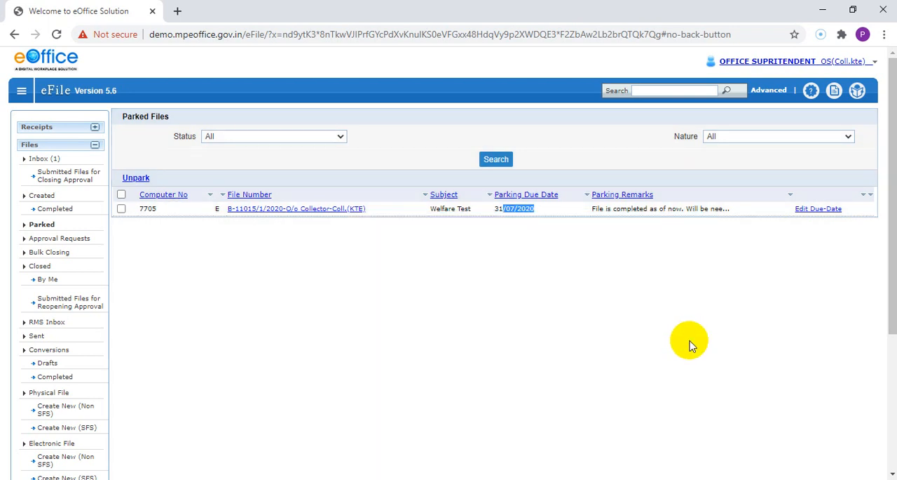
left_click(690, 341)
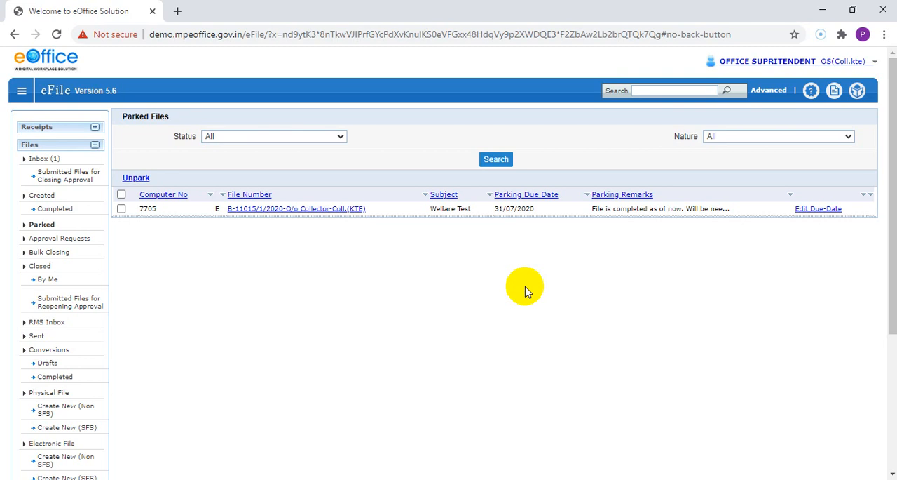
left_click(530, 237)
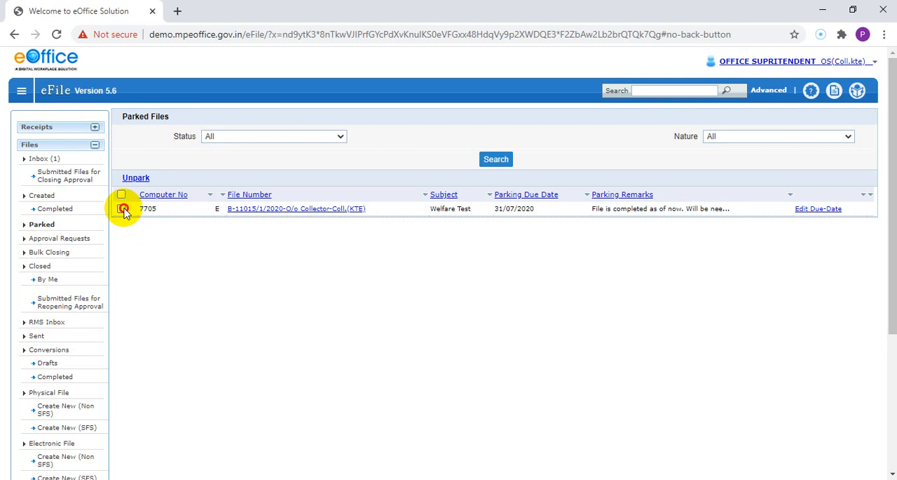
Unpark the Welfare Test file with the remark "Asked by higher authority. It is urgent.".
left_click(122, 209)
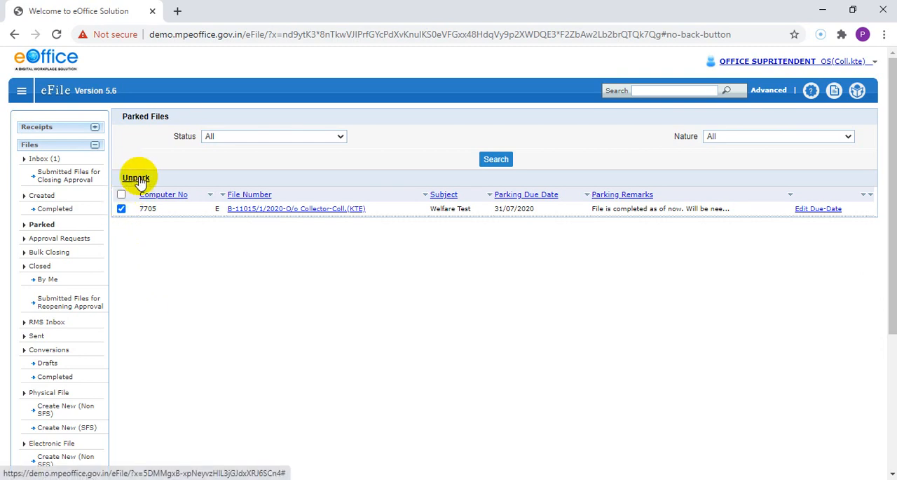
left_click(136, 178)
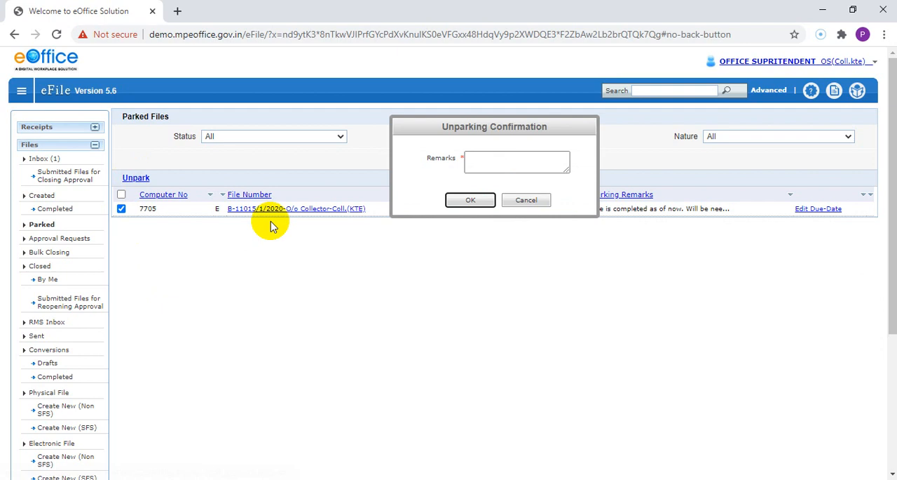
left_click(510, 166)
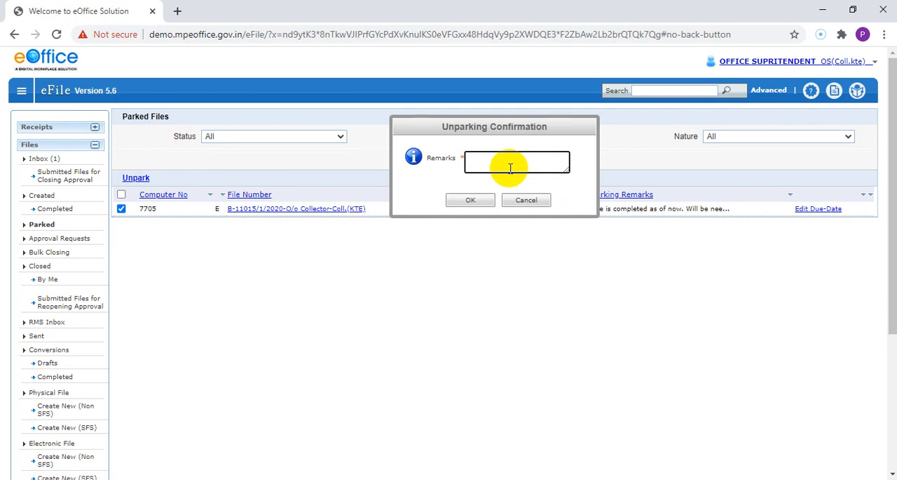
type("Asked ")
type("by hinger")
key("BackSpace")
key("BackSpace")
key("BackSpace")
key("BackSpace")
key("BackSpace")
type("igher authority. It is u")
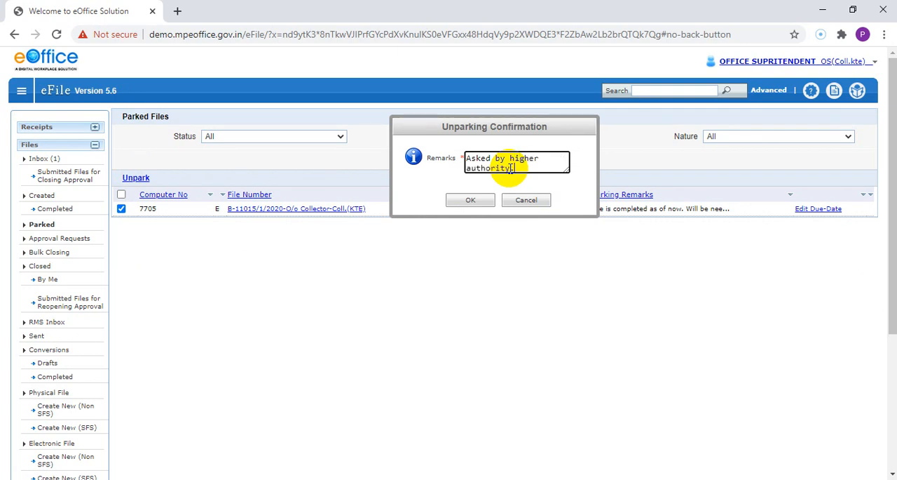
type("rgent.")
left_click(459, 200)
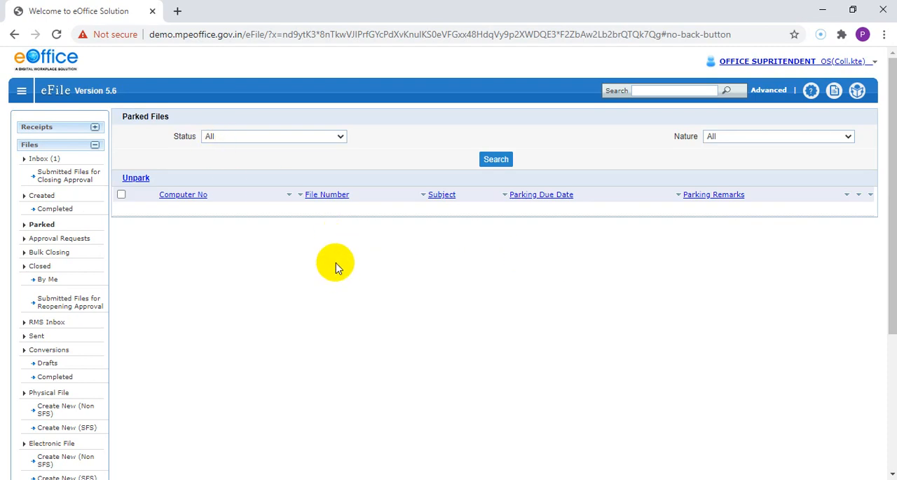
Open the Inbox to find the unparked Welfare Test file.
left_click(35, 161)
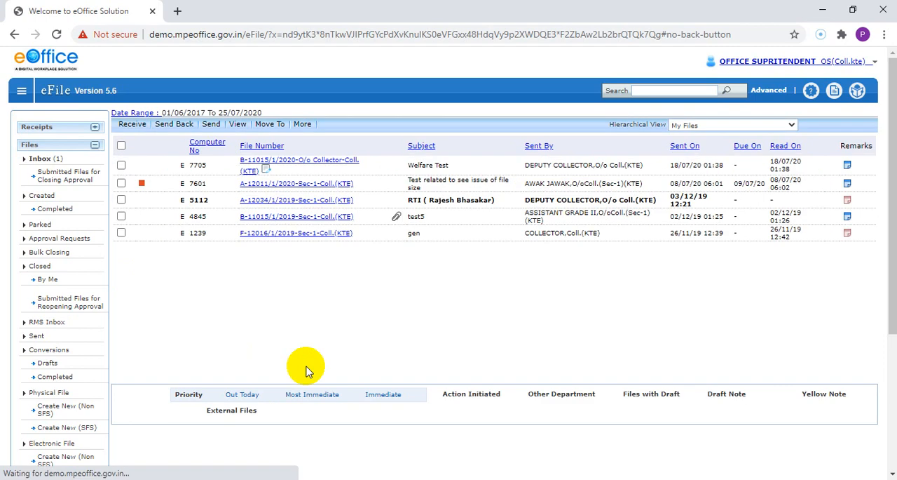
left_click_drag(394, 167, 459, 165)
left_click(426, 310)
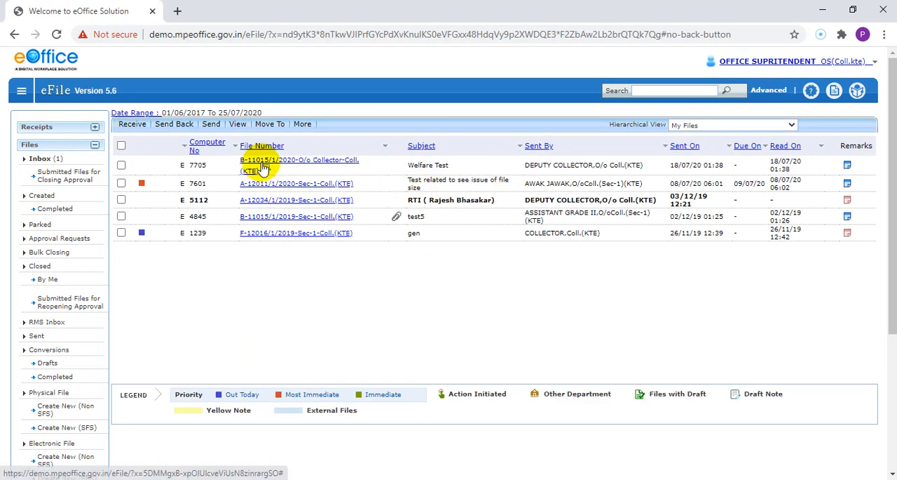